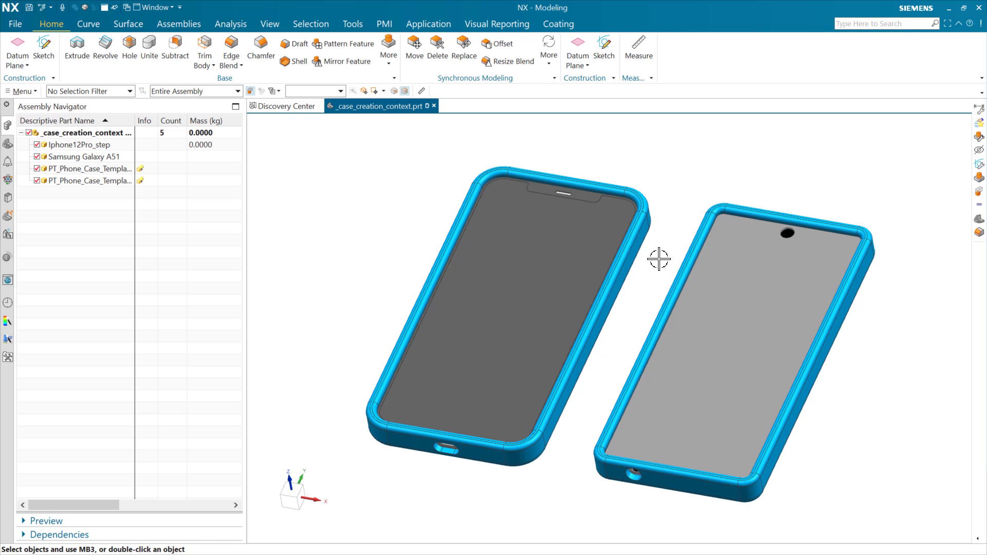
# Step: Orbit the assembly to show both case backs and check the PT_Phone_Case_Template row's Info icon
pyautogui.moveTo(517, 284); pyautogui.dragTo(628, 260, button='middle')
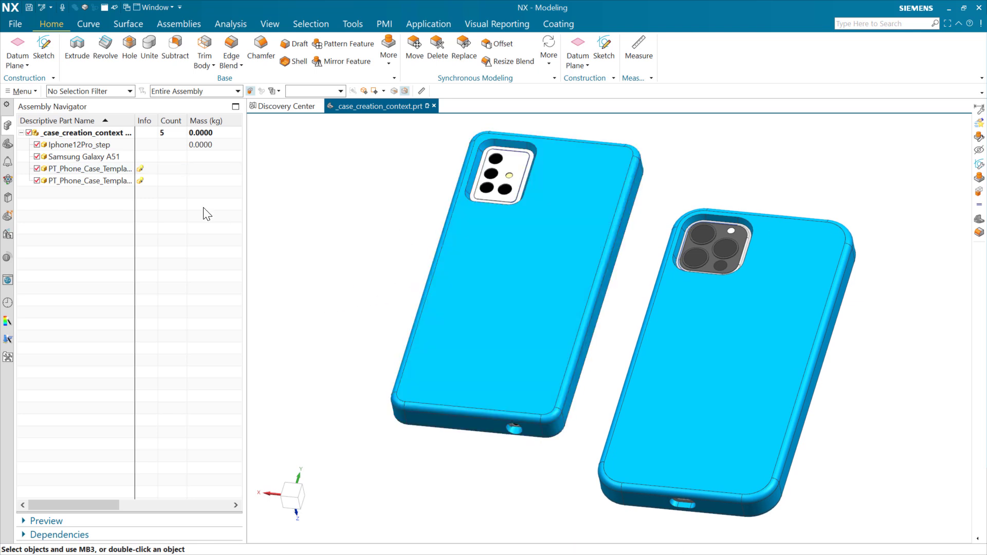
pyautogui.click(117, 169)
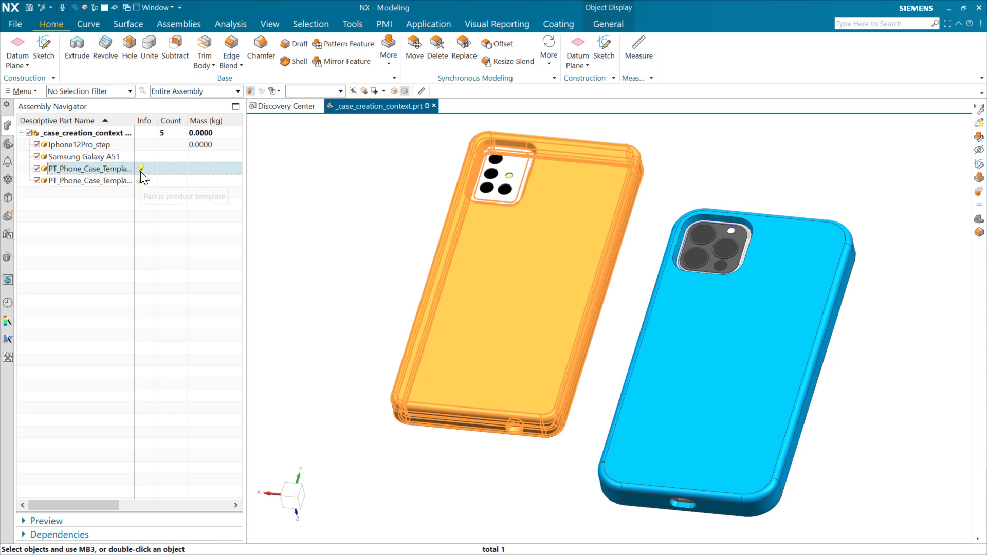
pyautogui.moveTo(141, 173)
pyautogui.click(172, 221)
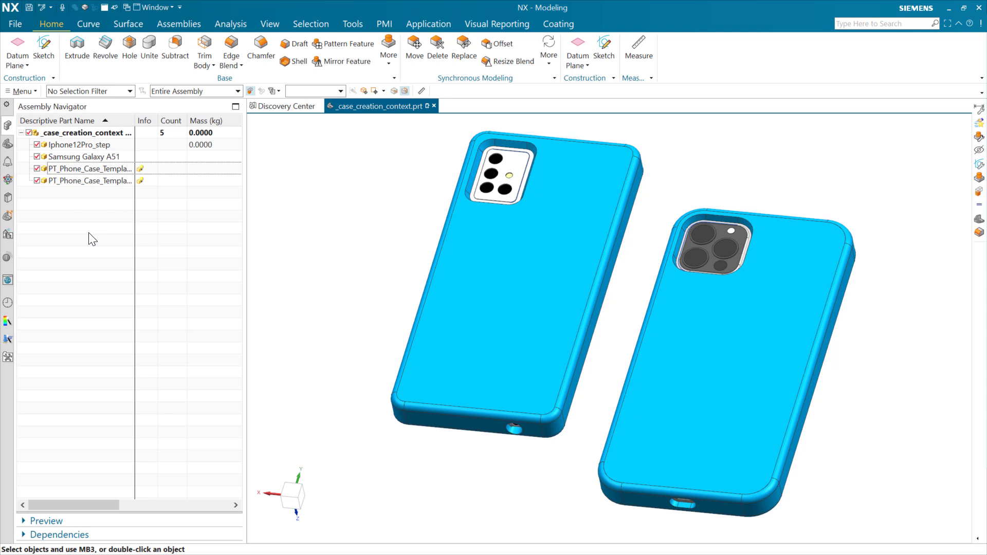
# Step: Open the Reuse Library and make PT_Phone_Case_Template_000, the left case, the work part
pyautogui.click(8, 197)
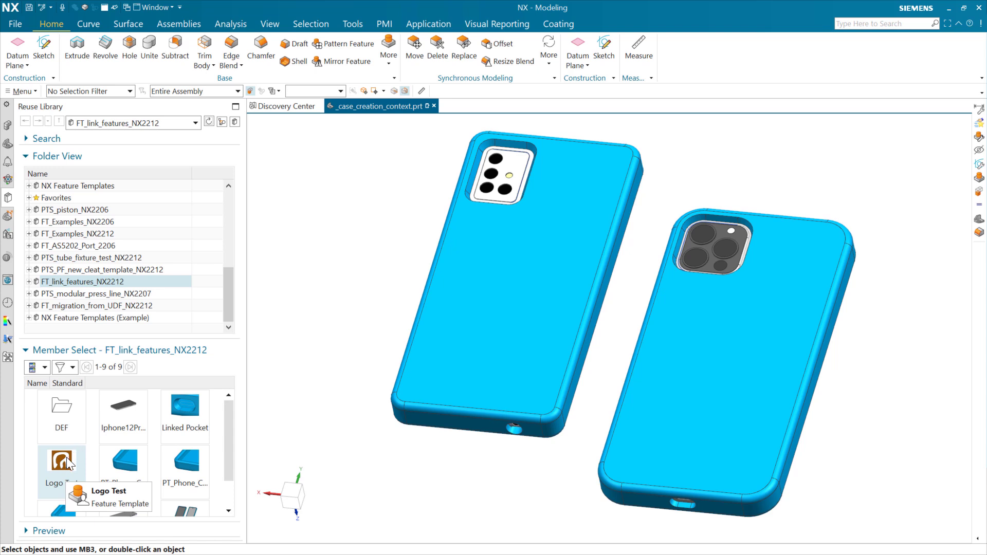
pyautogui.click(62, 481)
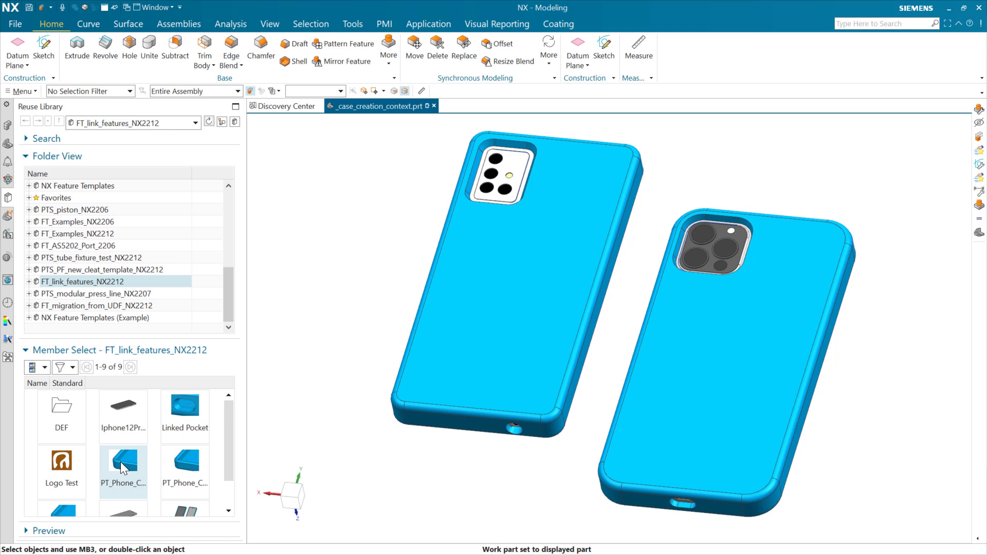
pyautogui.moveTo(62, 483); pyautogui.dragTo(418, 258)
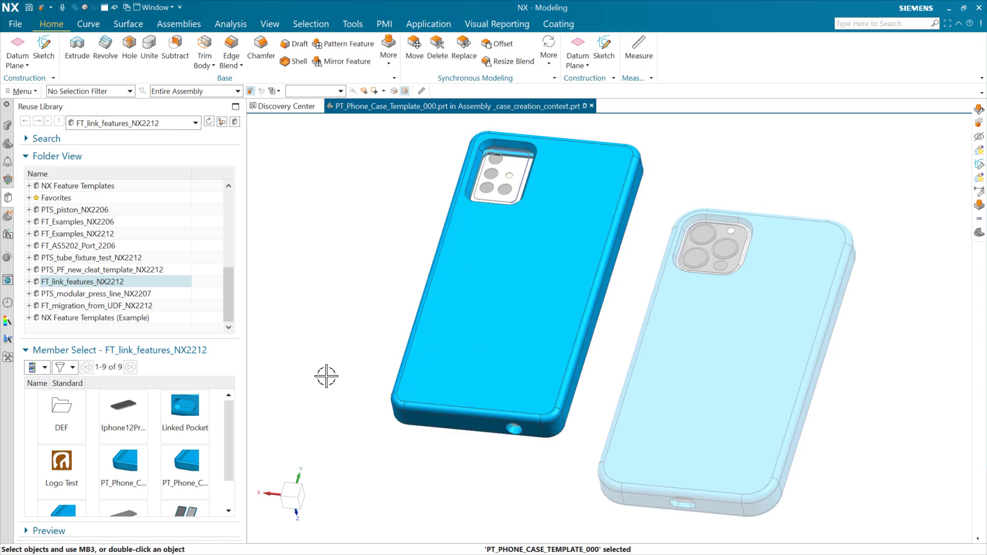
pyautogui.click(8, 125)
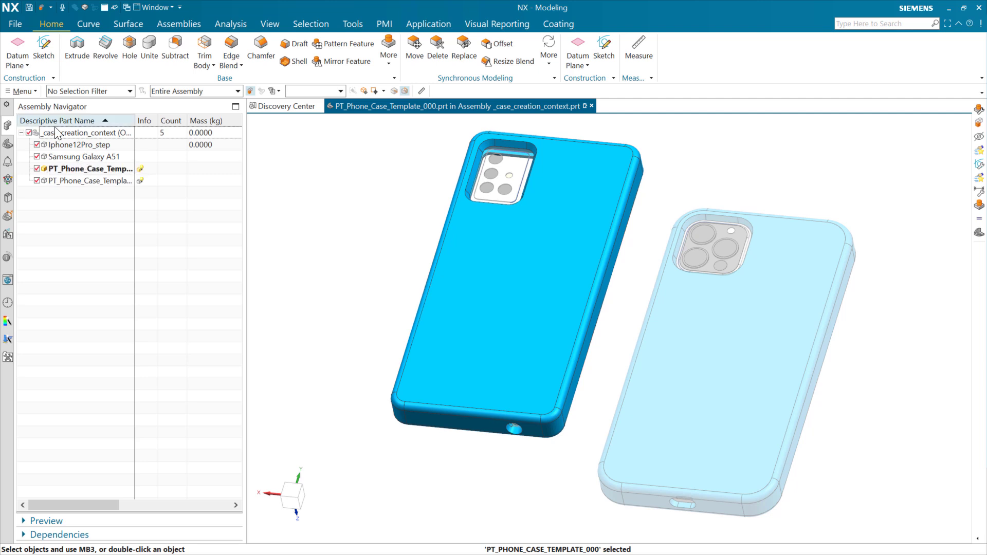
pyautogui.click(7, 199)
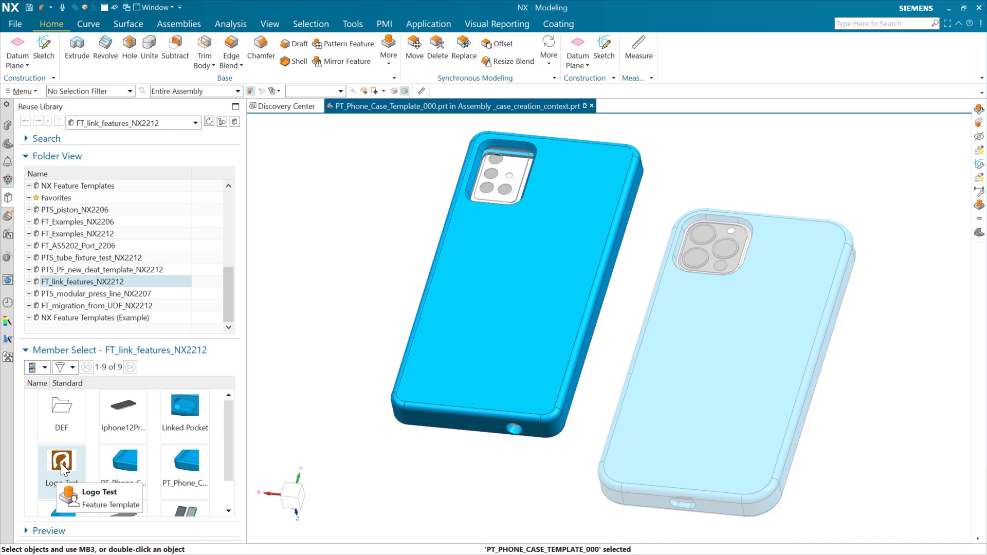
# Step: Drop Logo Test on the left case back and move its Dynamic CSYS origin to Y 75.79
pyautogui.moveTo(62, 462); pyautogui.dragTo(497, 269)
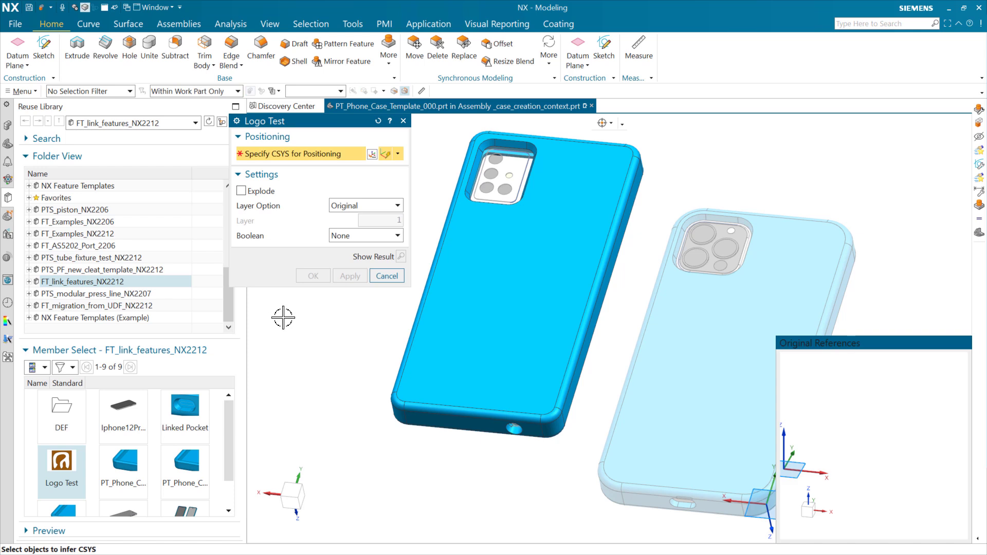
pyautogui.click(399, 154)
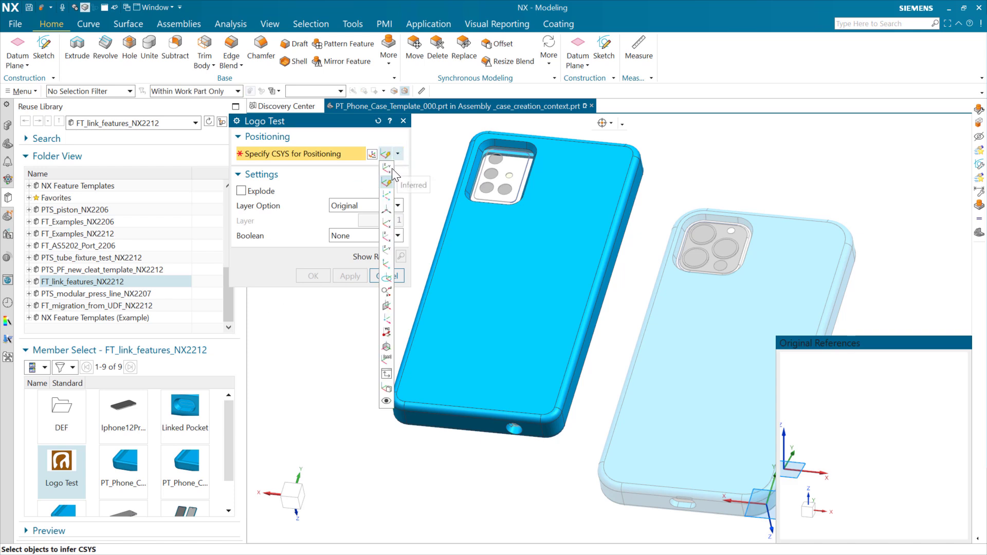
pyautogui.click(388, 168)
pyautogui.click(522, 279)
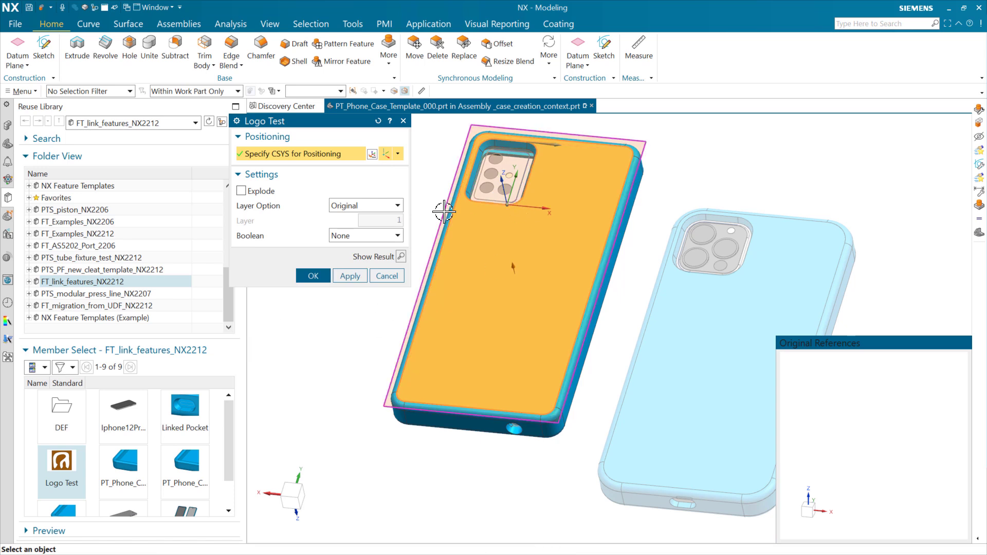
pyautogui.click(399, 154)
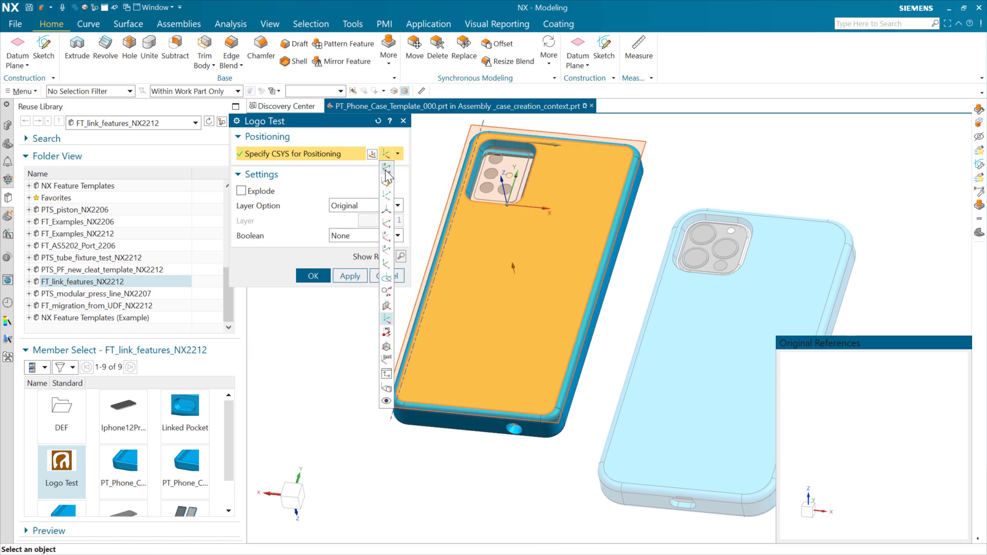
pyautogui.click(387, 171)
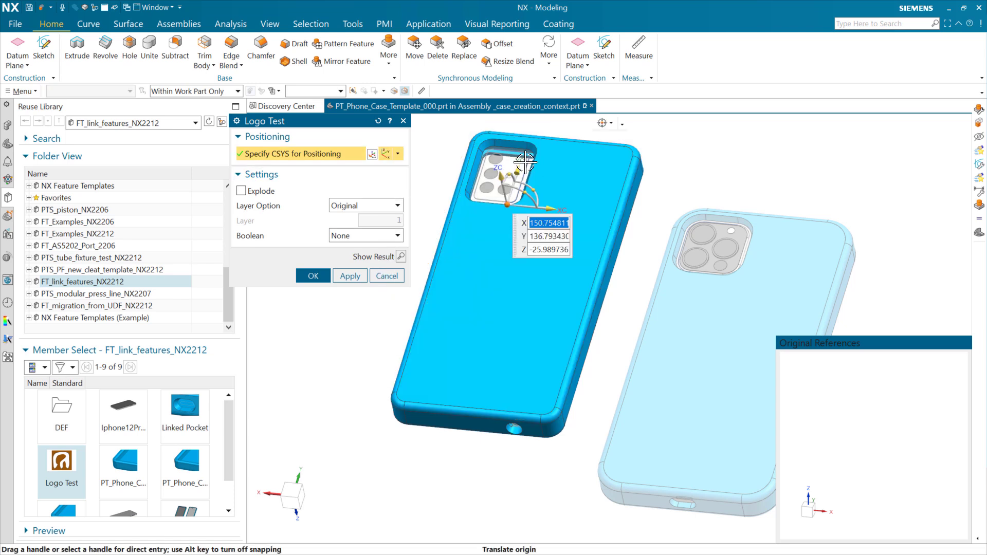
pyautogui.moveTo(525, 163); pyautogui.dragTo(499, 246)
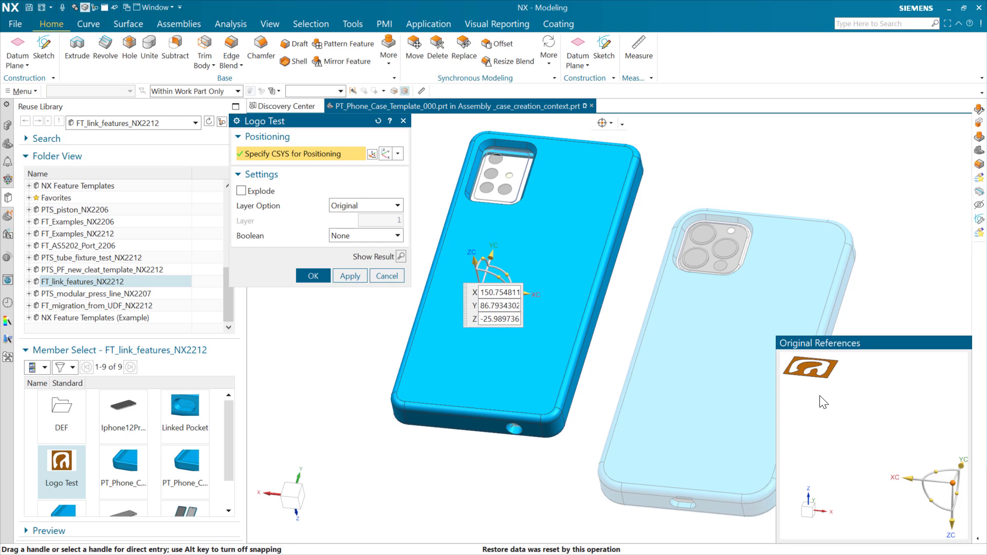
pyautogui.moveTo(869, 440); pyautogui.dragTo(771, 430, button='middle')
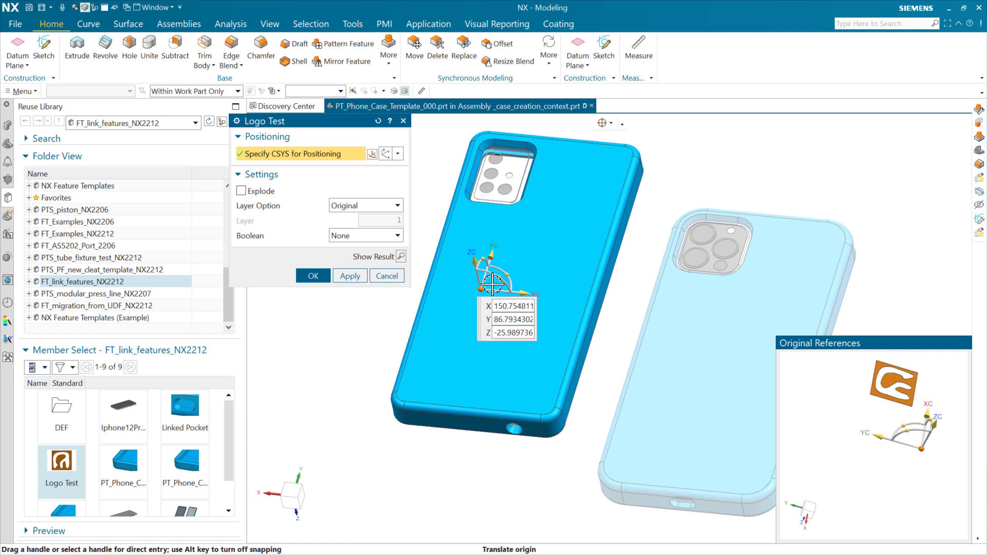
pyautogui.moveTo(491, 257); pyautogui.dragTo(485, 274)
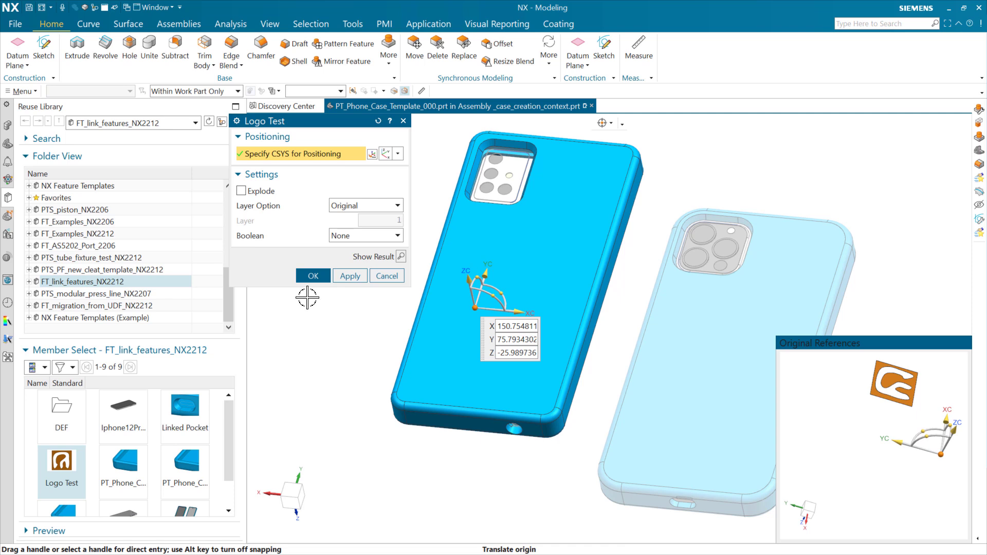
# Step: Set the Boolean to Unite with the case body and apply the logo feature
pyautogui.click(346, 239)
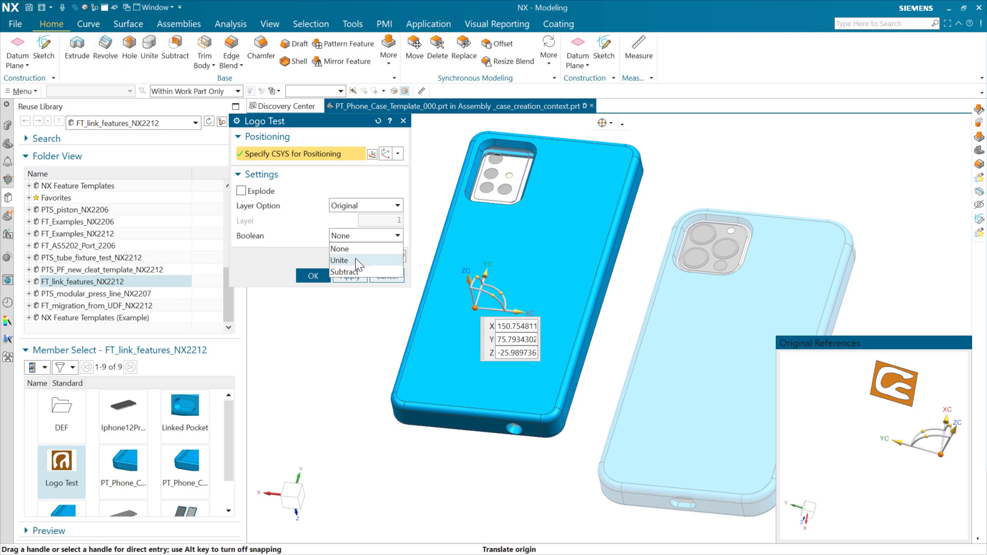
pyautogui.click(353, 260)
pyautogui.click(474, 221)
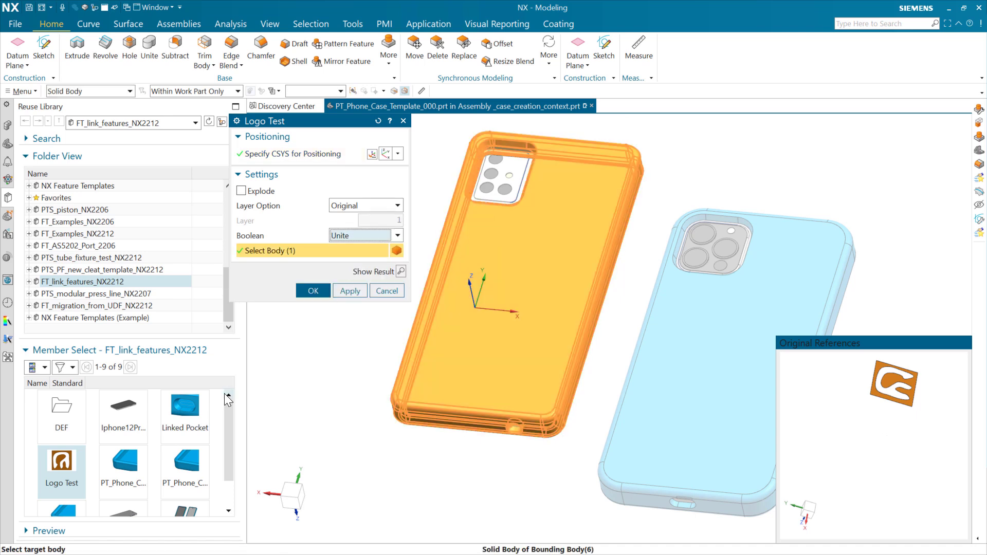
pyautogui.click(312, 291)
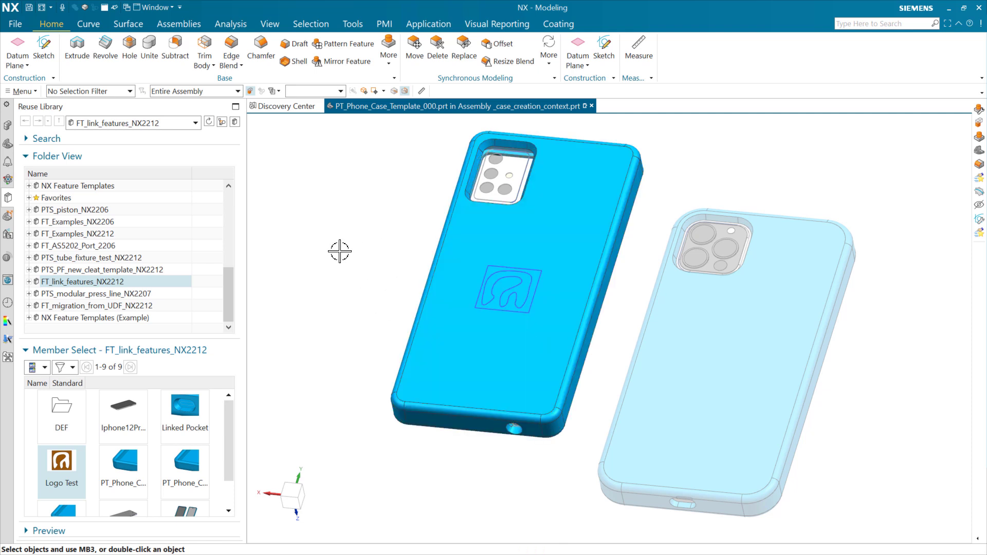
pyautogui.hotkey('ctrl', 'w')
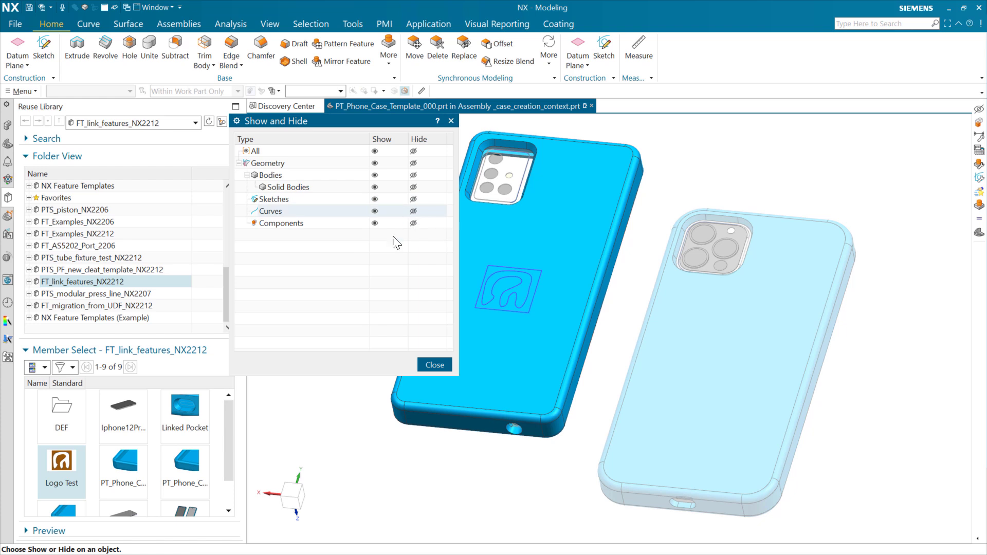
pyautogui.click(413, 211)
pyautogui.click(413, 210)
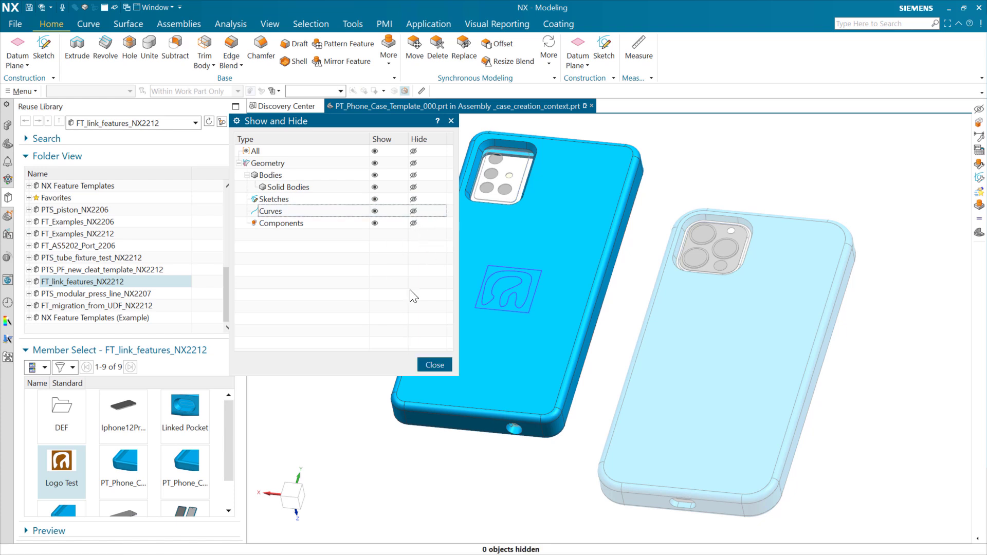
pyautogui.click(435, 365)
pyautogui.scroll(8, 529, 326)
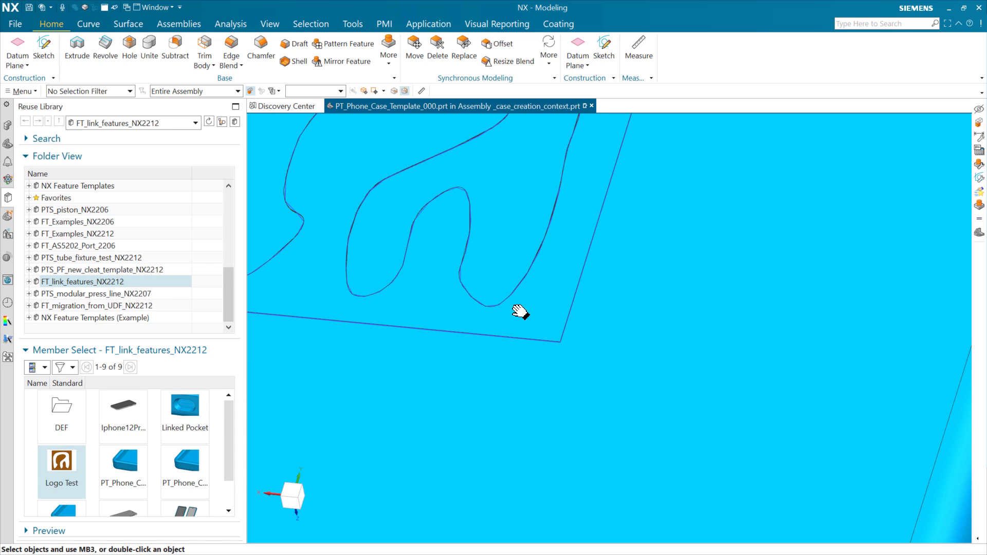
pyautogui.moveTo(633, 439)
pyautogui.mouseDown(button='middle')
pyautogui.moveTo(641, 432)
pyautogui.moveTo(626, 408)
pyautogui.moveTo(625, 423)
pyautogui.mouseUp(button='middle')
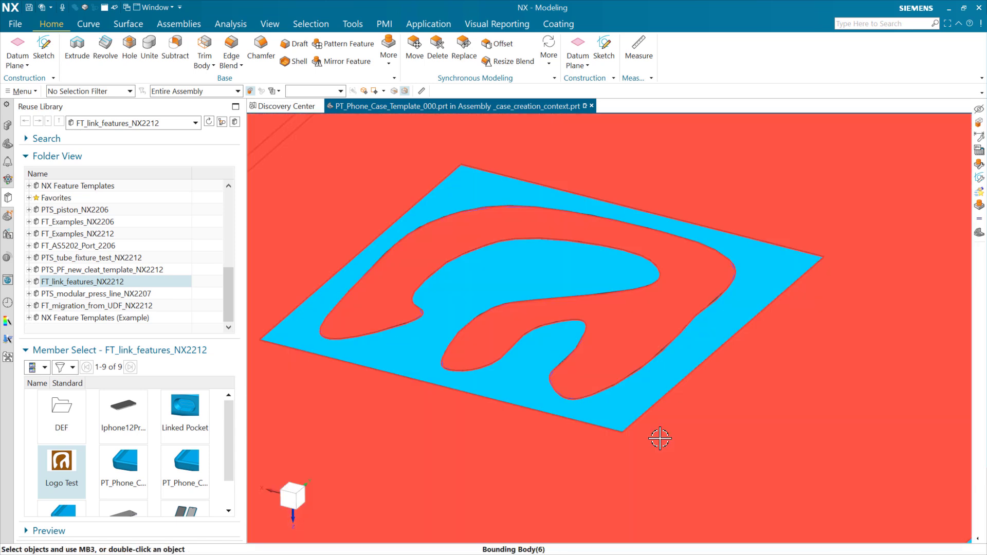
pyautogui.scroll(6, 606, 406)
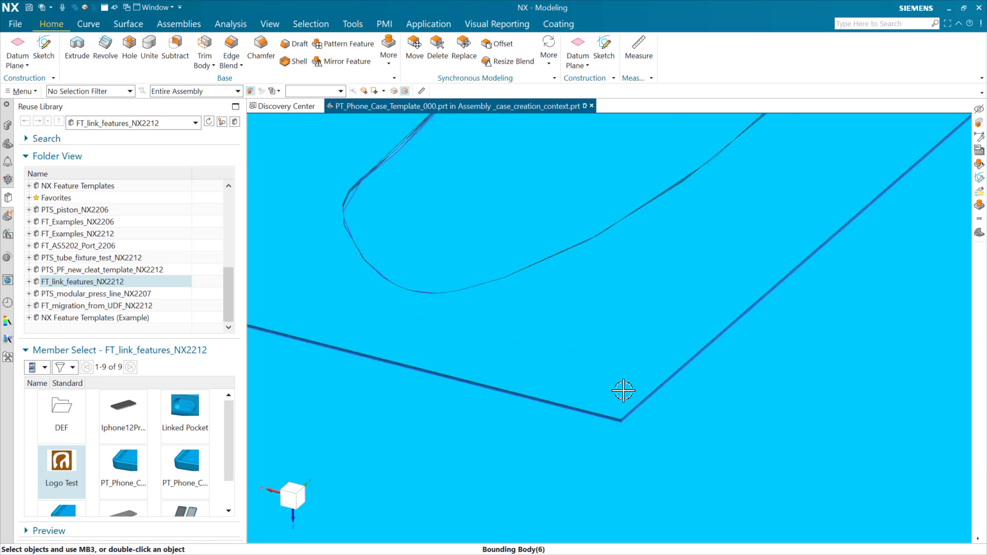
pyautogui.scroll(-5, 600, 392)
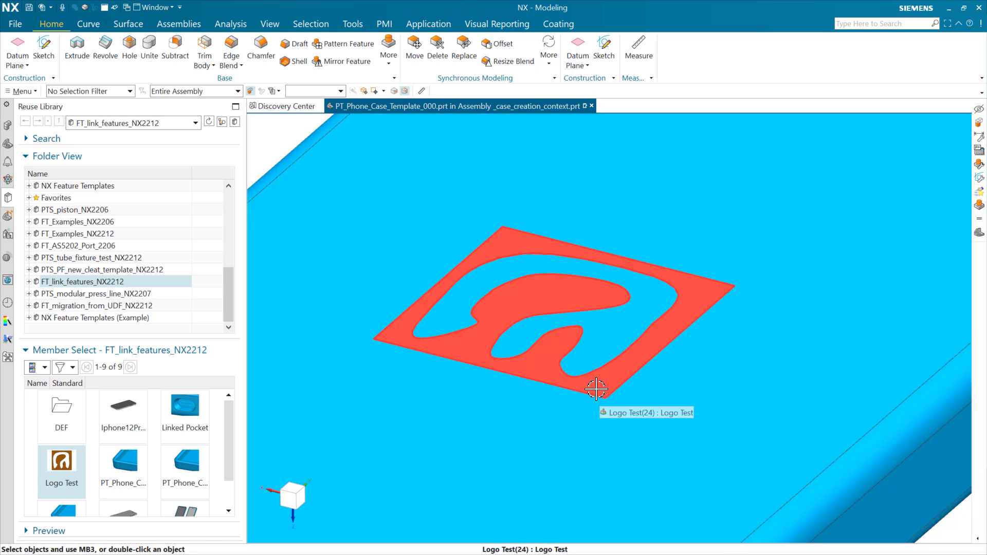
pyautogui.scroll(-5, 597, 391)
pyautogui.moveTo(615, 462); pyautogui.dragTo(595, 387, button='middle')
# Step: Make the right case the work part, drop Logo Test on it, and unite with its body
pyautogui.doubleClick(595, 387)
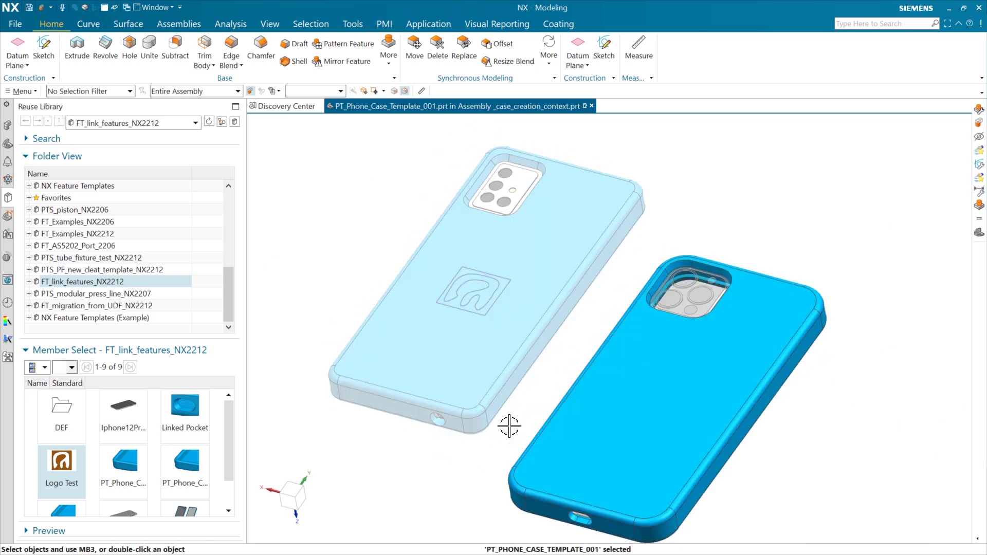
pyautogui.moveTo(67, 464); pyautogui.dragTo(658, 371)
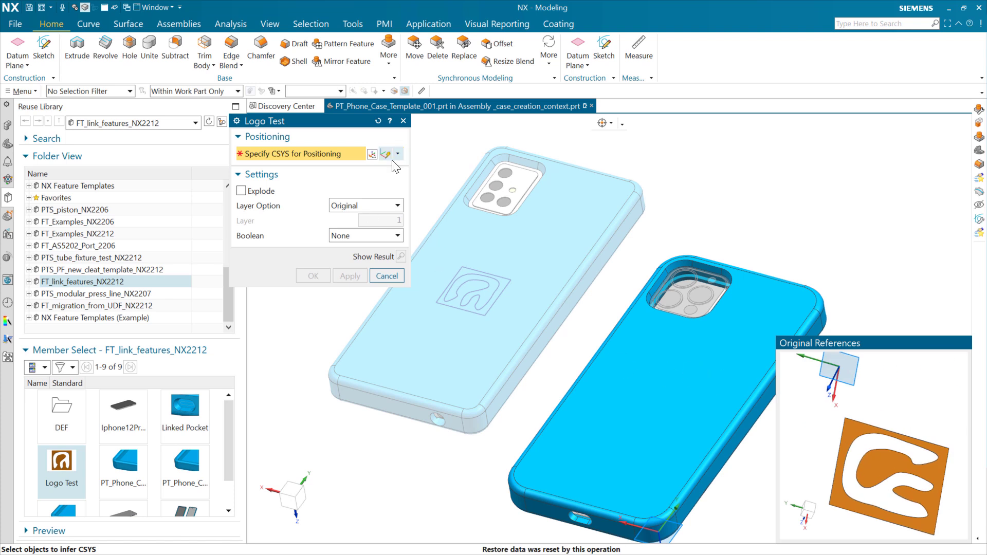
pyautogui.click(365, 236)
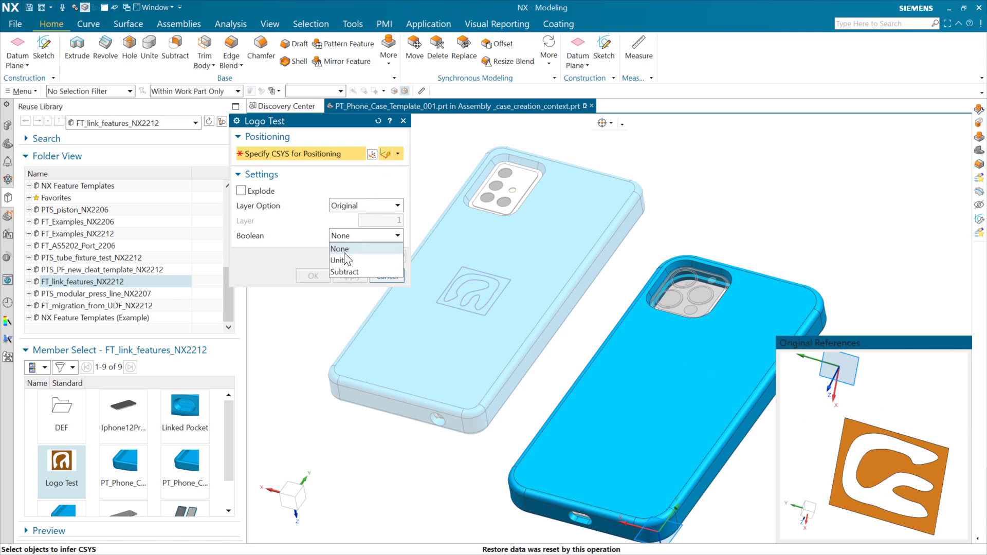
pyautogui.click(351, 258)
pyautogui.click(618, 410)
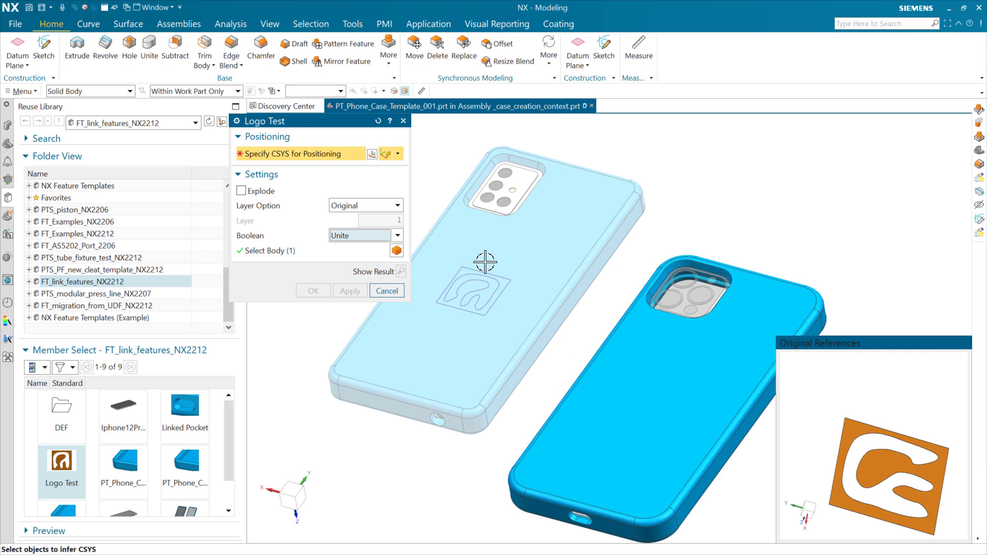
# Step: Infer the CSYS from the second case's back face, slide it down along YC, and apply
pyautogui.click(399, 154)
pyautogui.click(388, 170)
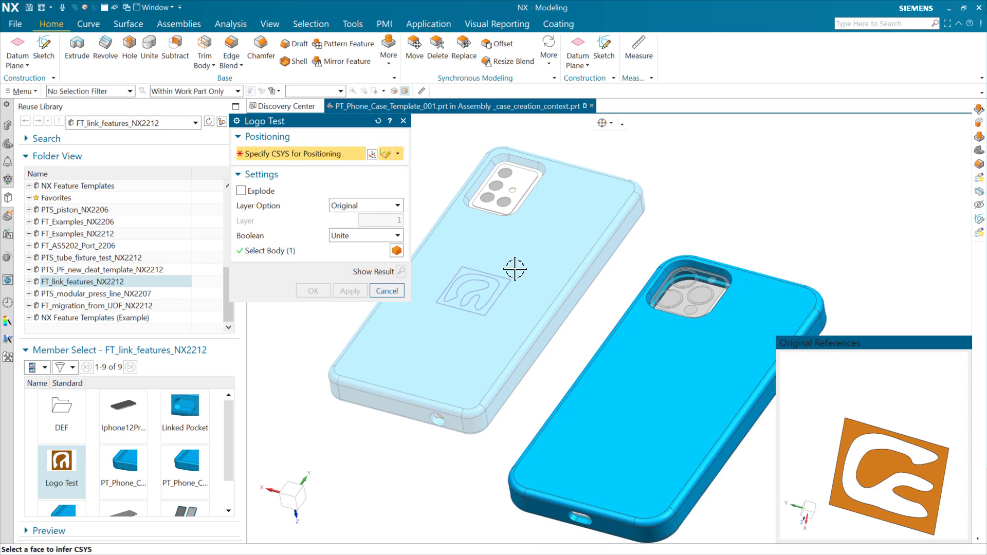
pyautogui.click(668, 343)
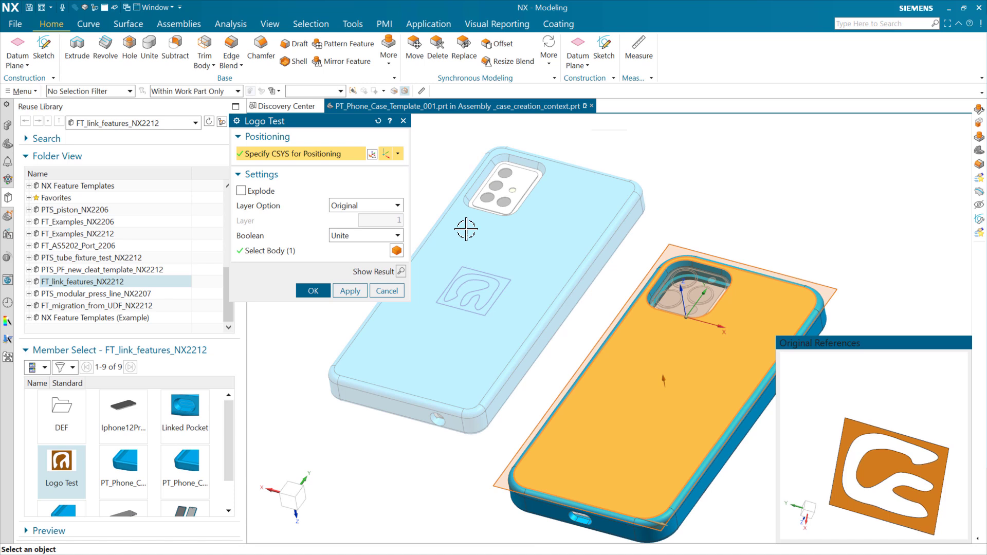
pyautogui.click(386, 154)
pyautogui.moveTo(712, 282); pyautogui.dragTo(616, 414)
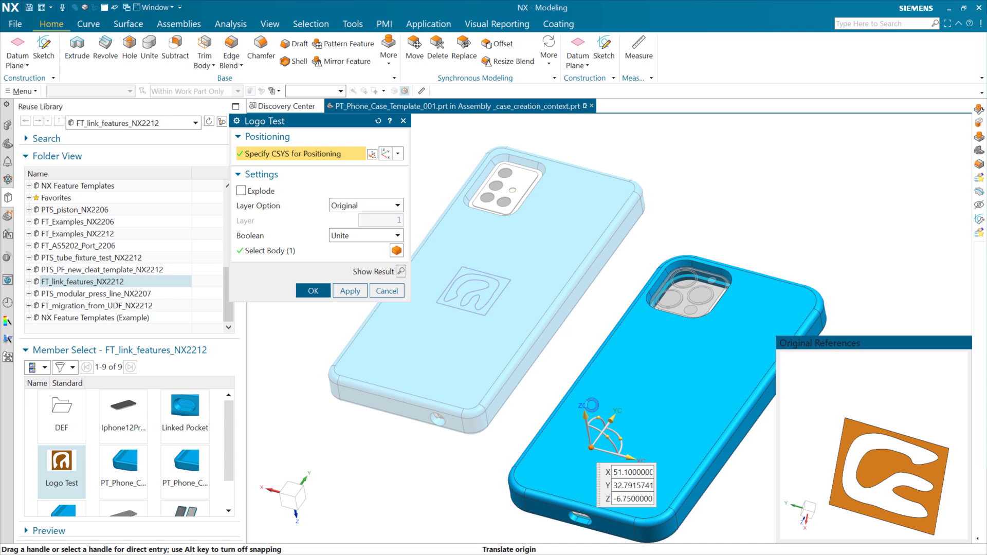
pyautogui.click(299, 291)
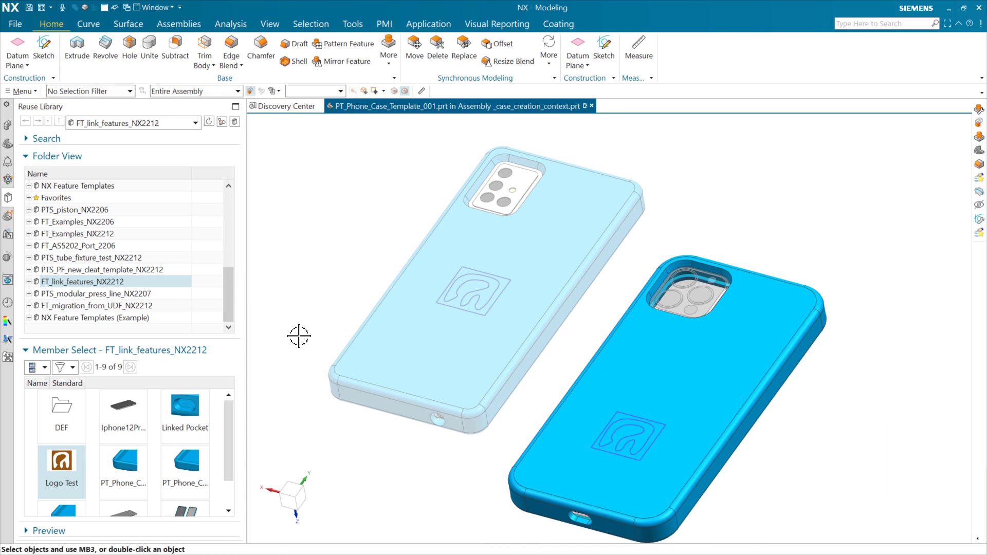
# Step: Edit the second case's Logo Test feature, moving it along YC to a distance of 34
pyautogui.moveTo(535, 422); pyautogui.dragTo(591, 375, button='middle')
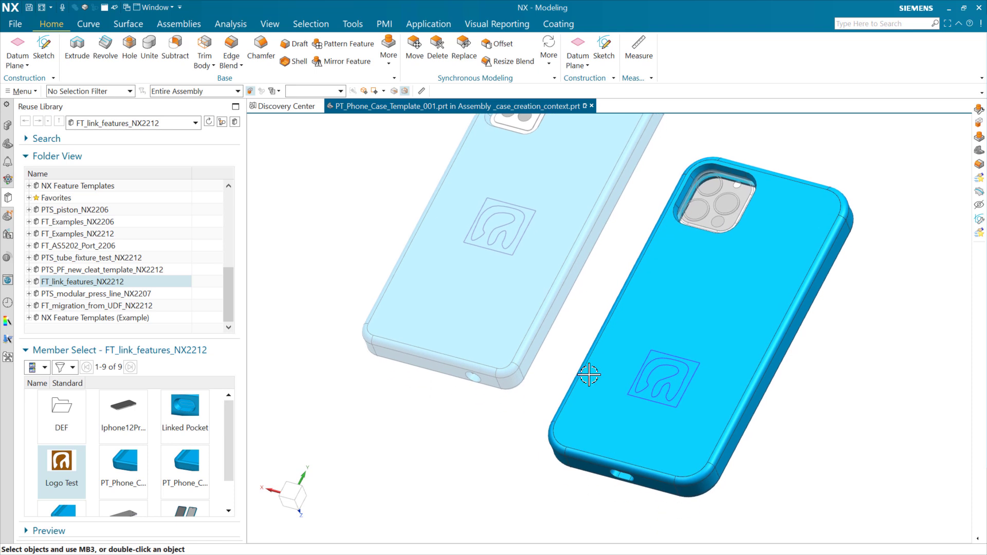
pyautogui.doubleClick(665, 370)
pyautogui.moveTo(650, 360); pyautogui.dragTo(686, 305)
pyautogui.click(350, 261)
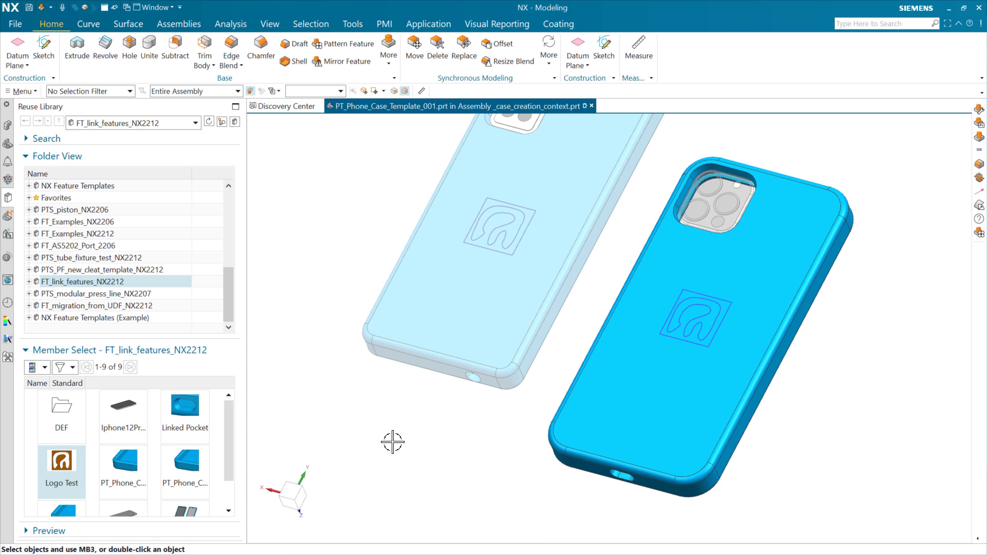
# Step: Orbit and zoom the view to inspect the logos on both cases
pyautogui.moveTo(479, 417); pyautogui.dragTo(430, 415, button='middle')
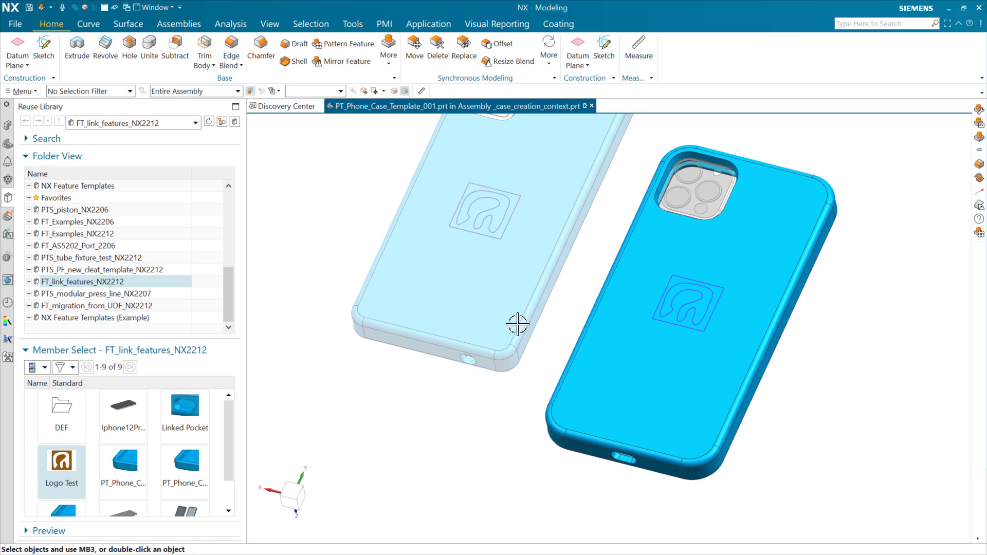
pyautogui.scroll(4, 697, 324)
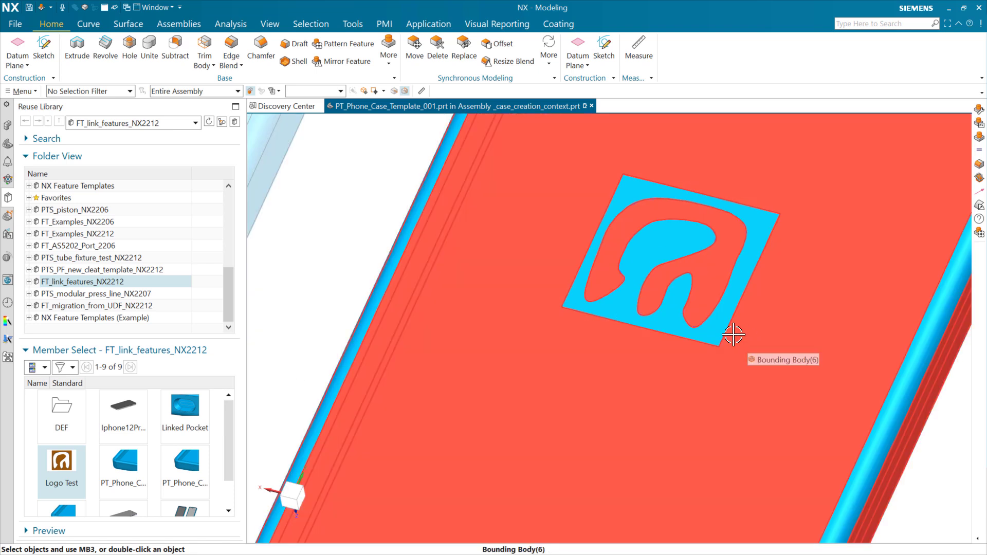
pyautogui.scroll(-6, 579, 357)
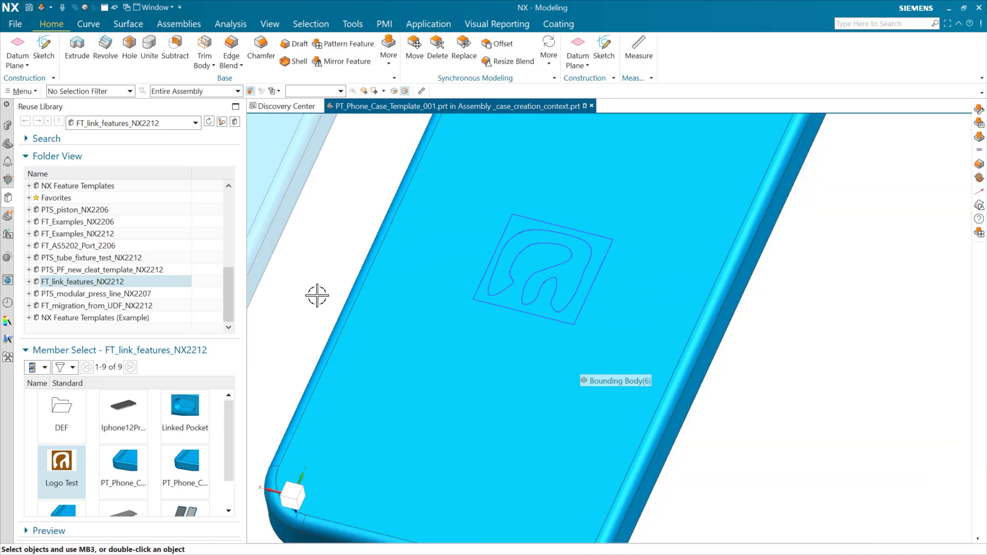
pyautogui.scroll(-2, 305, 365)
pyautogui.moveTo(520, 432); pyautogui.dragTo(480, 458, button='middle')
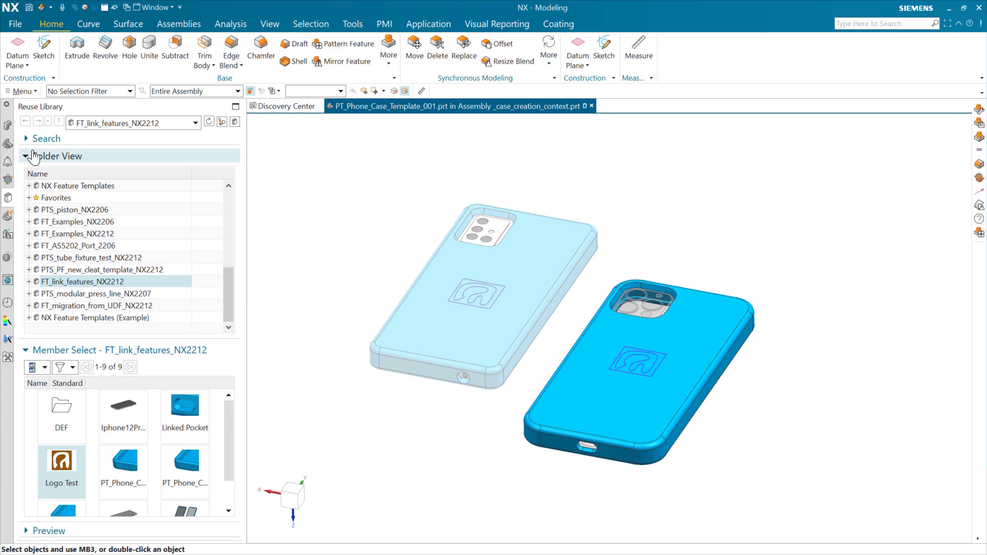
# Step: Set the _case_creation_context assembly as work part and call up the Logo Test library tile's actions
pyautogui.click(7, 126)
pyautogui.doubleClick(77, 133)
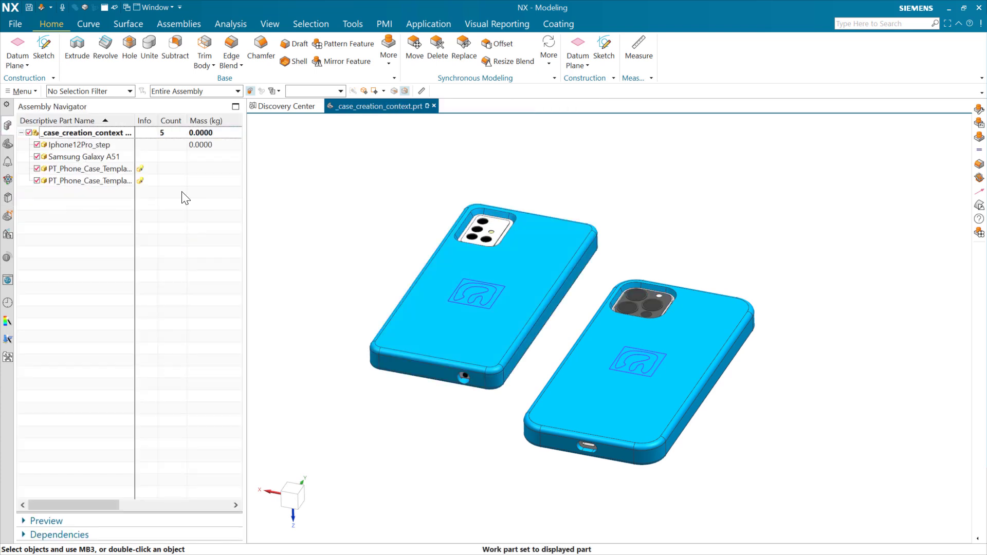
pyautogui.click(7, 197)
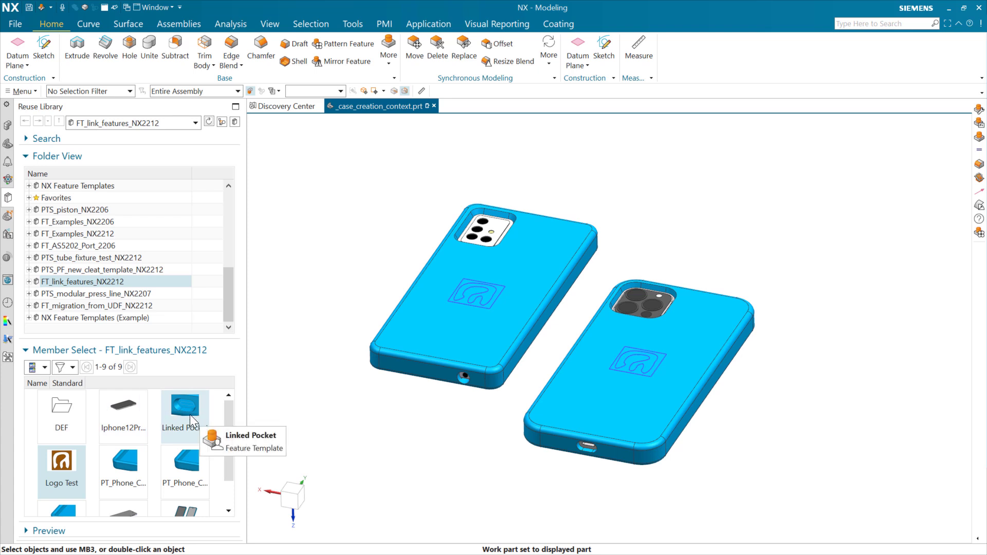
pyautogui.rightClick(61, 467)
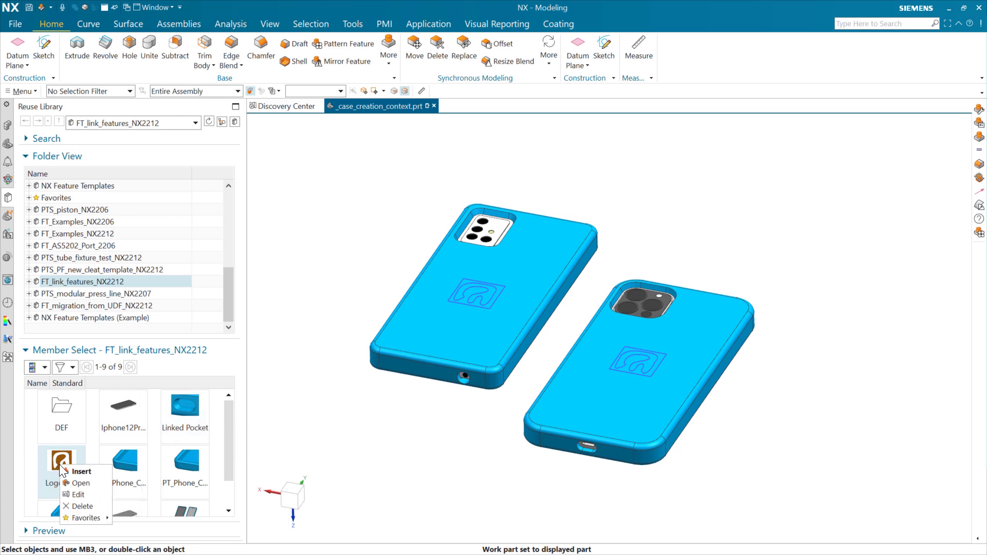
# Step: Open Logo Test.prt on its own and fit the brown logo plate in a 3-D view
pyautogui.click(82, 484)
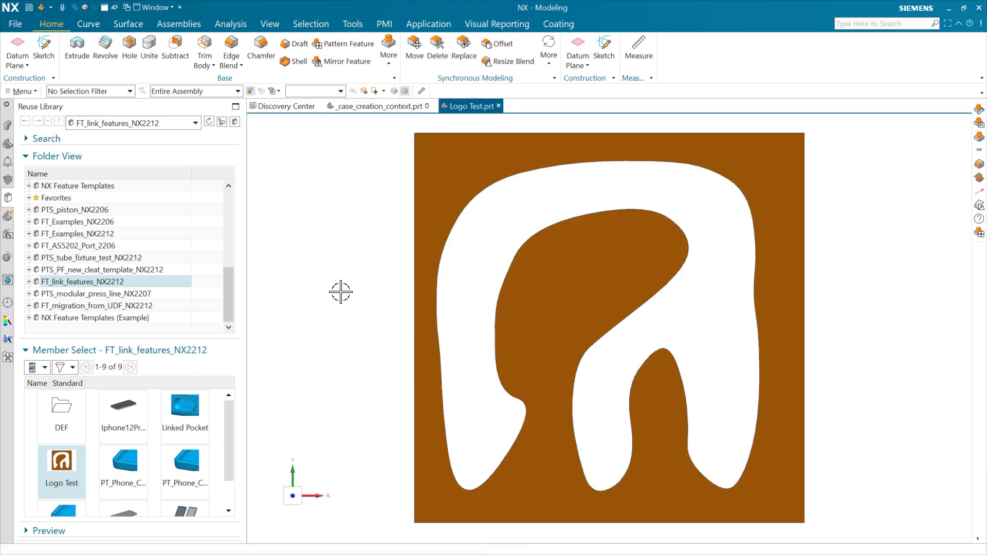
pyautogui.moveTo(333, 301); pyautogui.dragTo(366, 357, button='middle')
pyautogui.scroll(5, 383, 330)
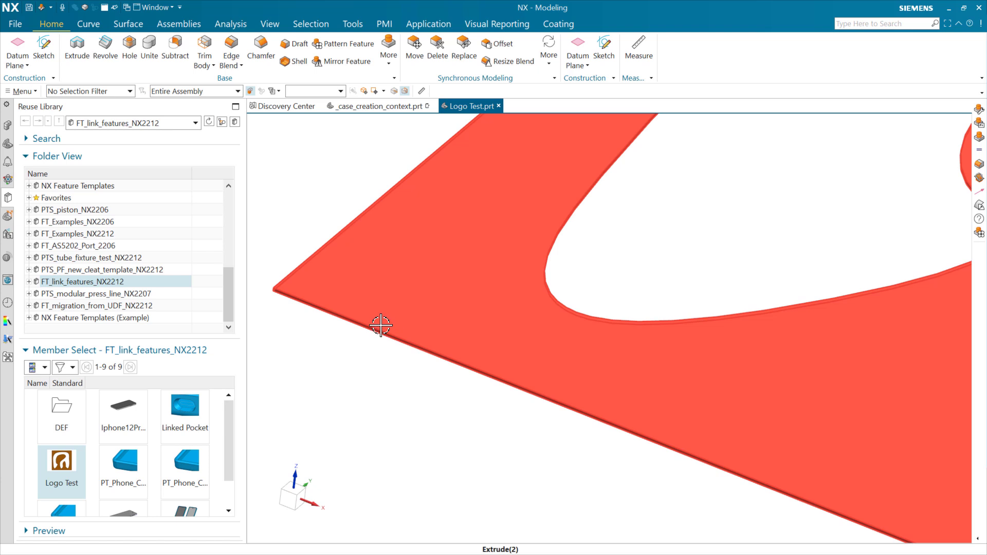
pyautogui.hotkey('ctrl', 'f')
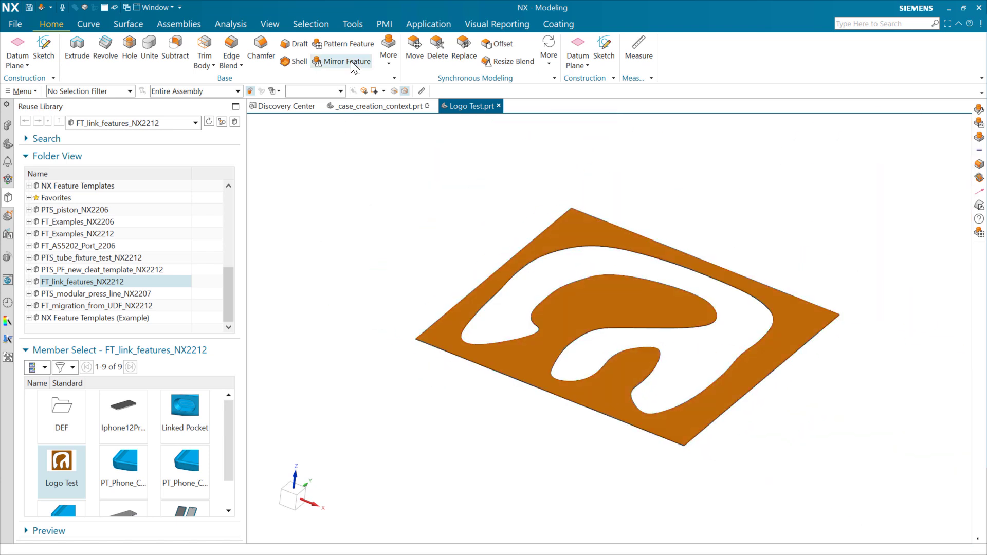
pyautogui.click(350, 25)
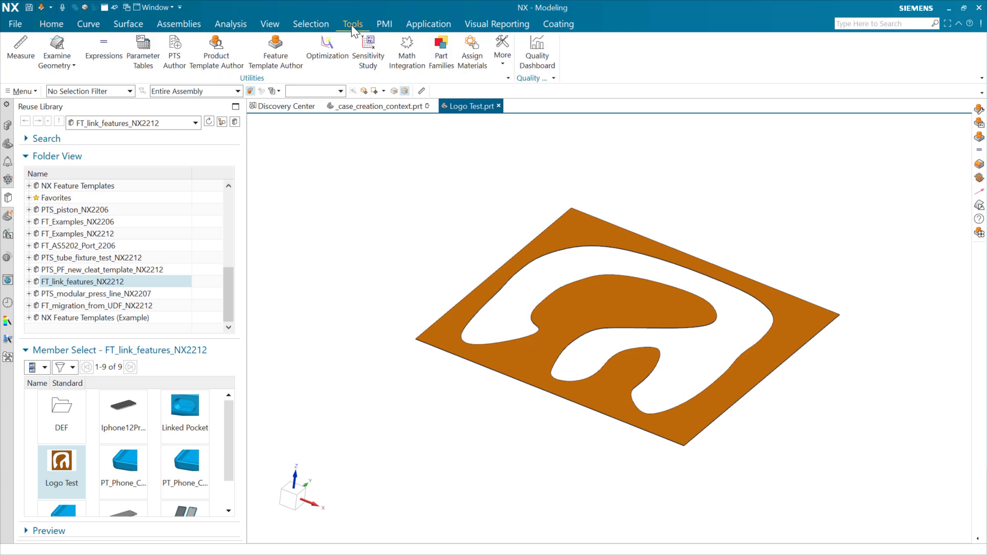
# Step: Launch Feature Template Author for Logo Test and open Configure User Interface
pyautogui.click(275, 44)
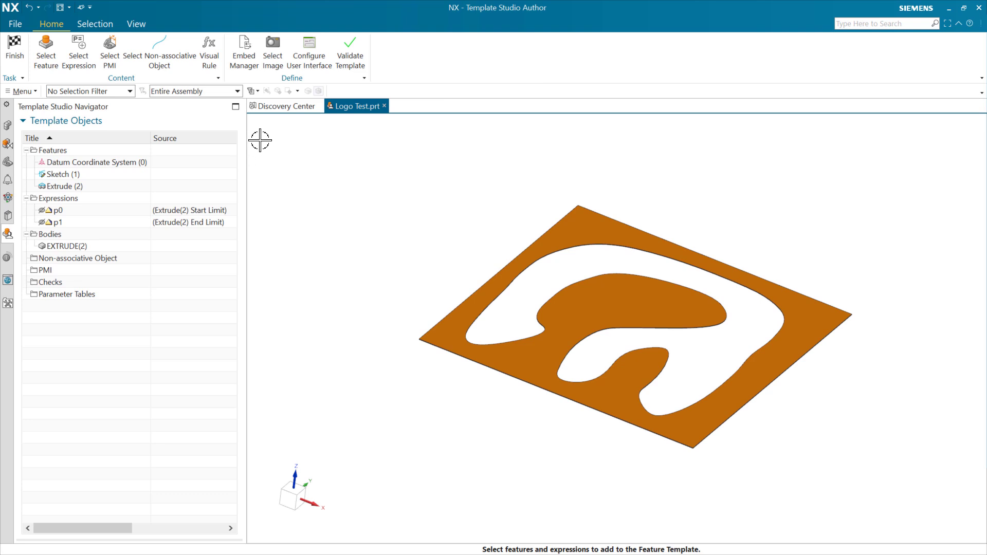
pyautogui.click(311, 63)
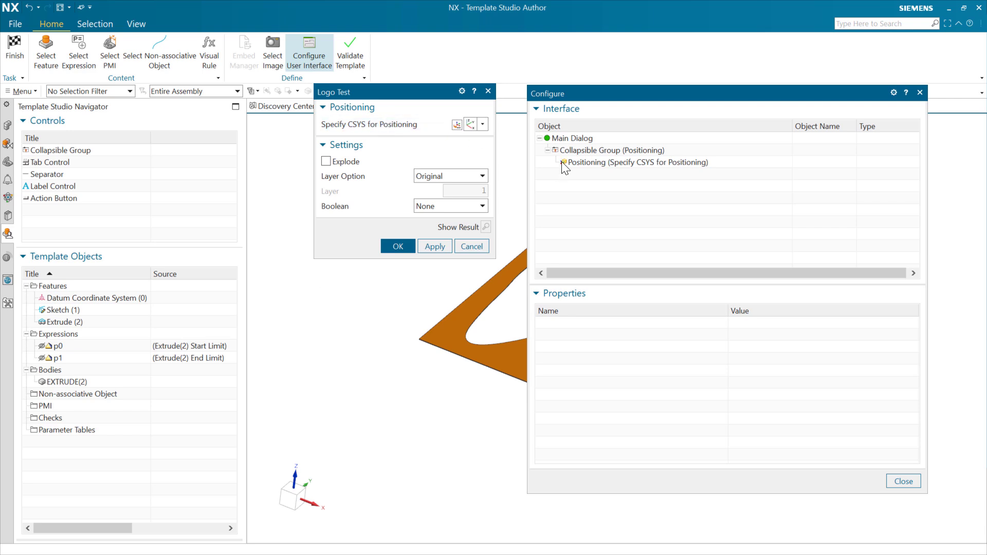
# Step: Inspect the Positioning control, Positioning group and Main Dialog, selecting the Add template positioning property
pyautogui.click(592, 163)
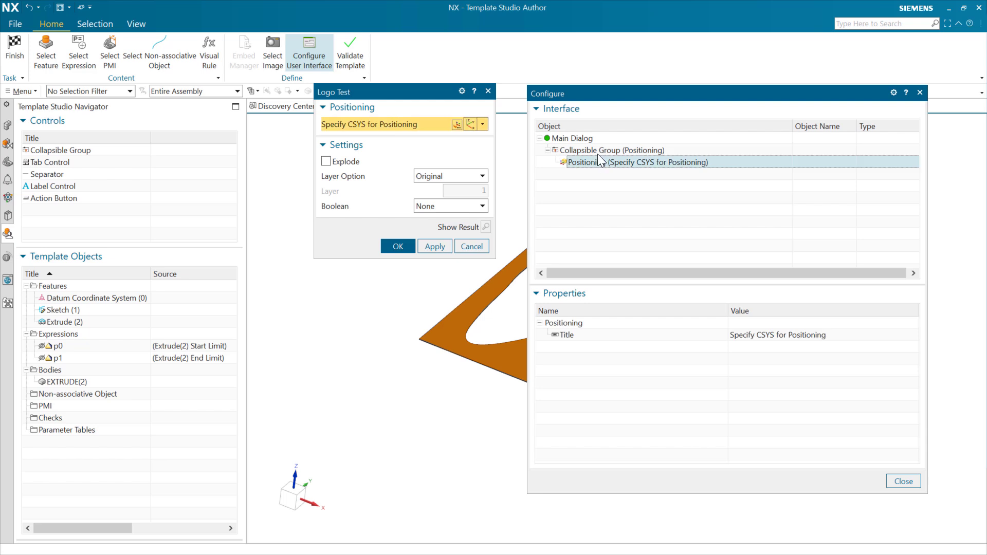
pyautogui.click(591, 150)
pyautogui.click(575, 139)
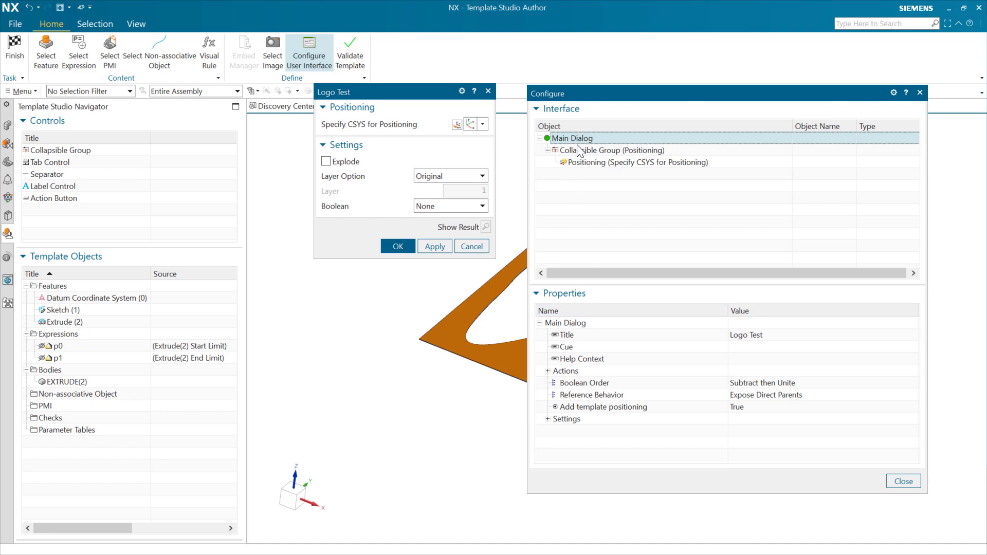
pyautogui.click(580, 407)
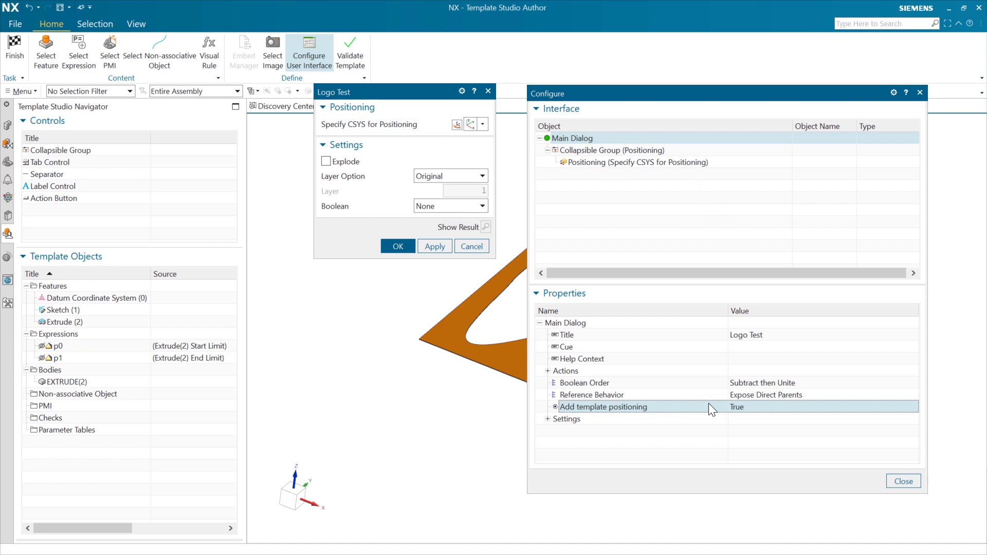
# Step: Toggle Add template positioning to False and back to True, then check the restored Positioning control
pyautogui.click(742, 407)
pyautogui.click(774, 425)
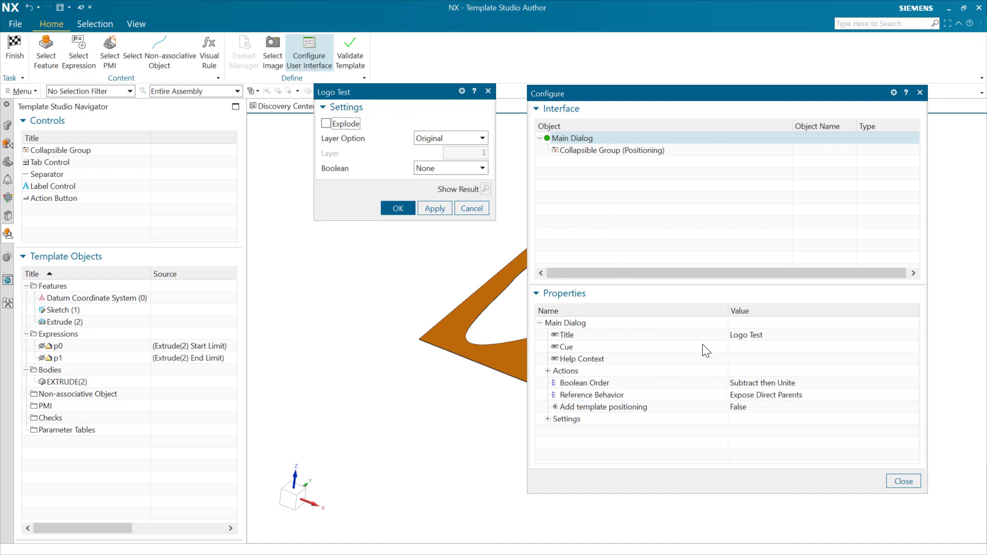
pyautogui.click(747, 406)
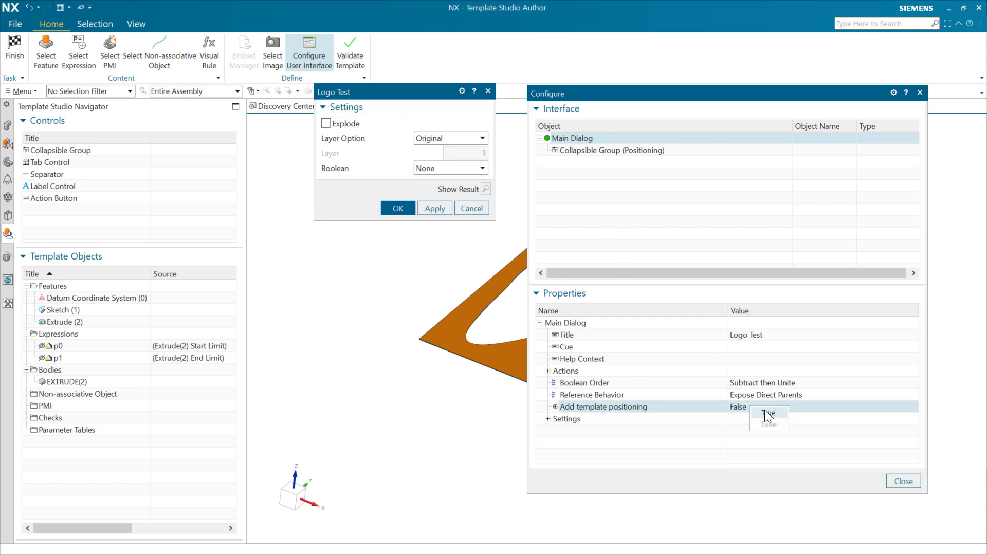
pyautogui.click(768, 414)
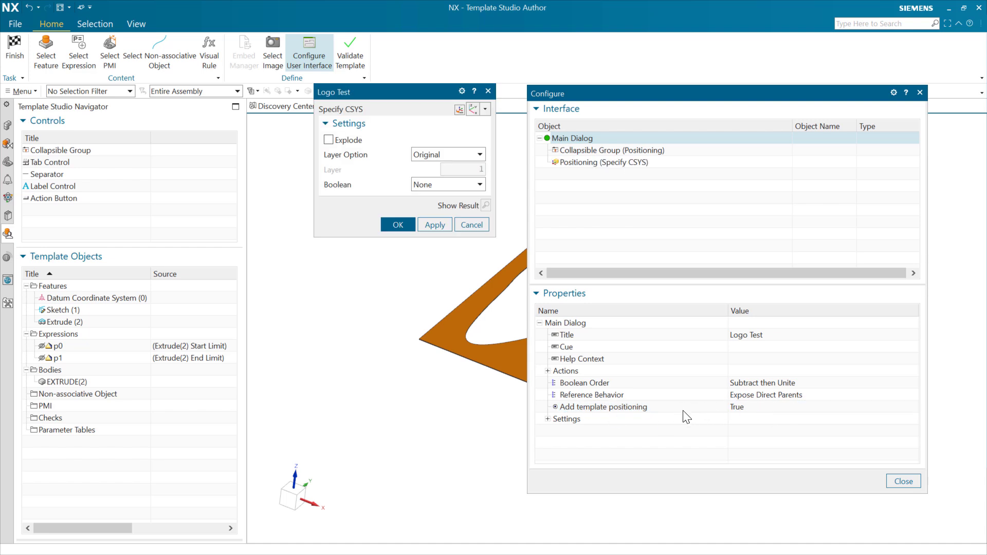
pyautogui.click(594, 161)
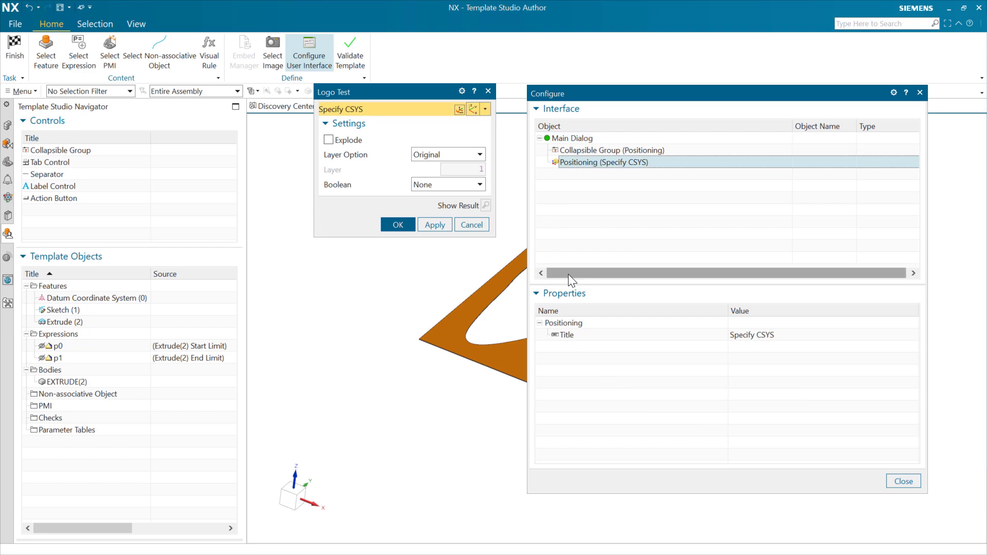
pyautogui.click(560, 205)
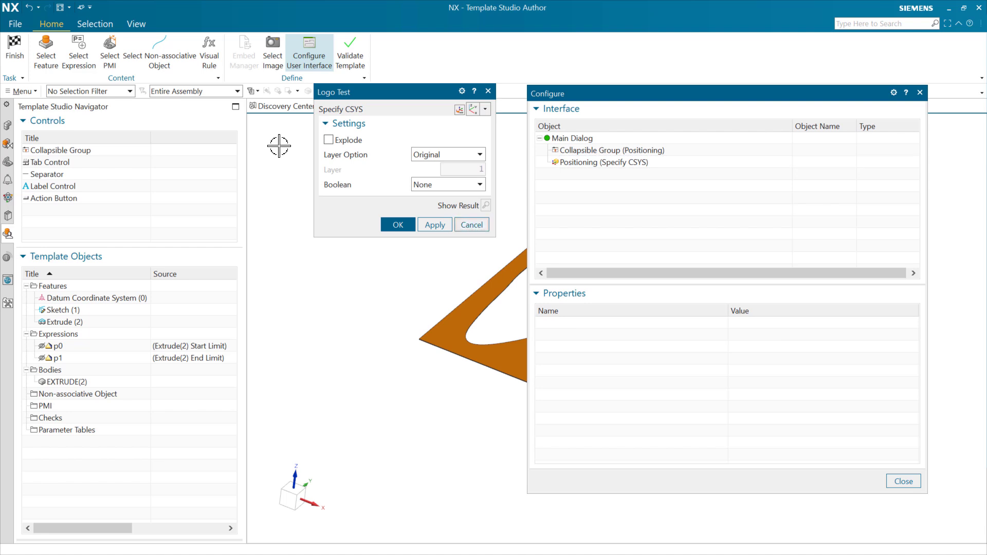
# Step: Finish authoring the Logo Test template, keeping its Specify CSYS template positioning
pyautogui.click(17, 46)
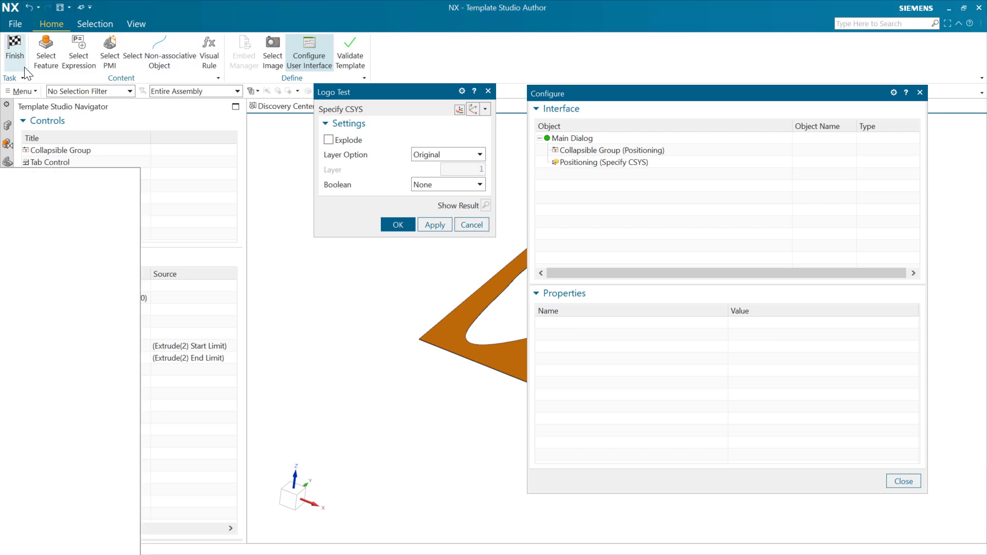